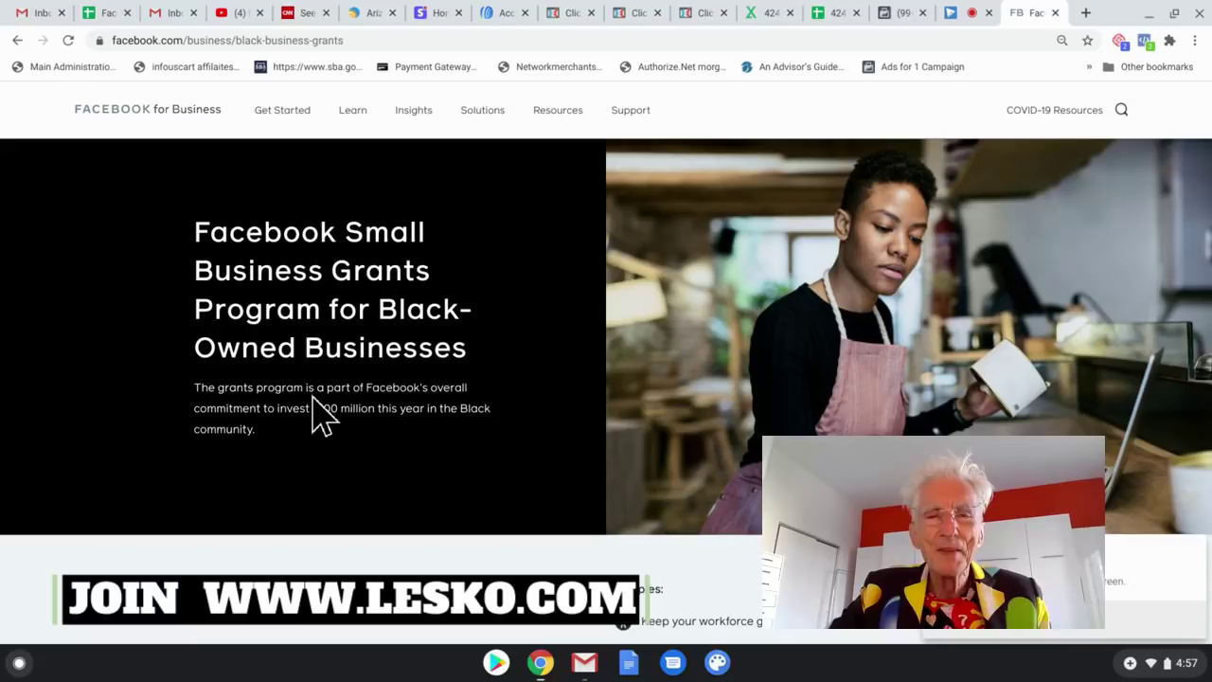
# Step: Review the eligibility criteria and application instructions on the Facebook small business grants page
pyautogui.click(451, 438)
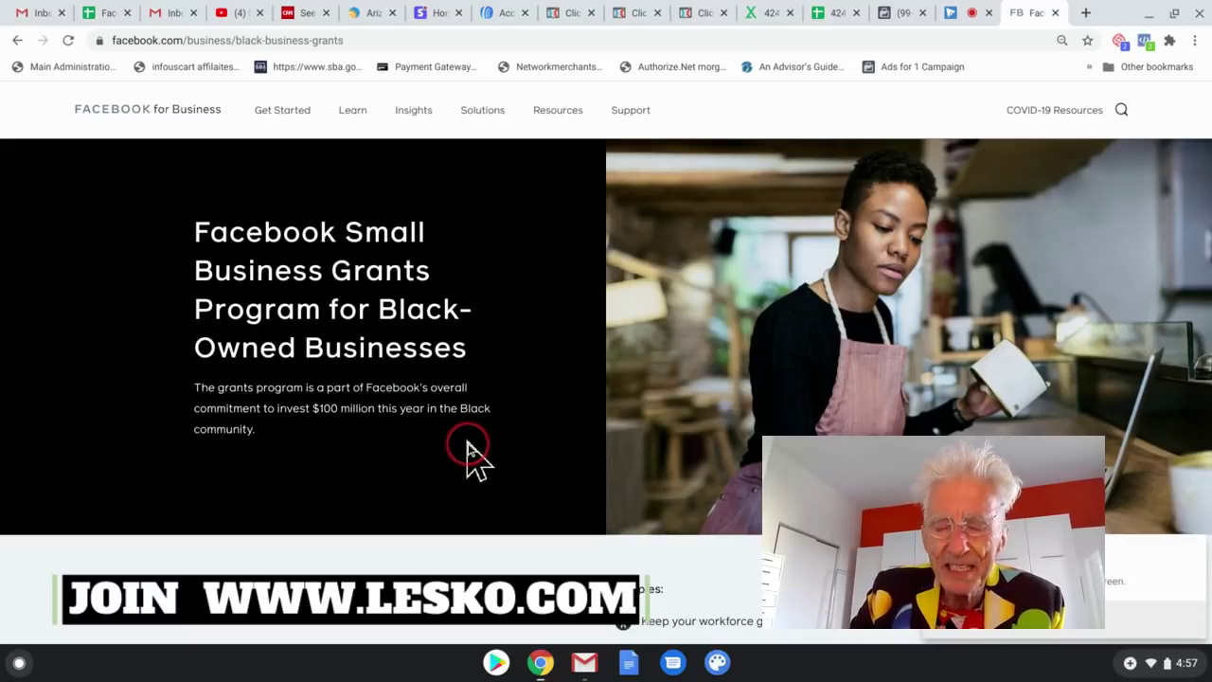
pyautogui.scroll(-5, 470, 455)
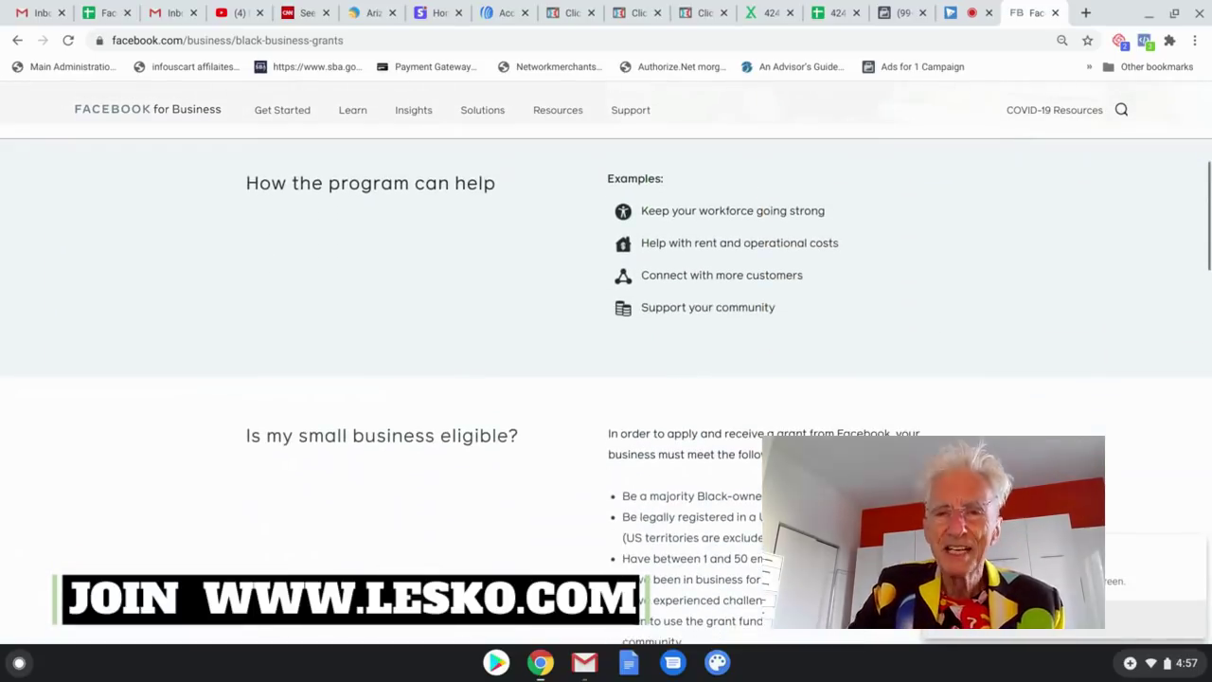
pyautogui.scroll(-6, 606, 379)
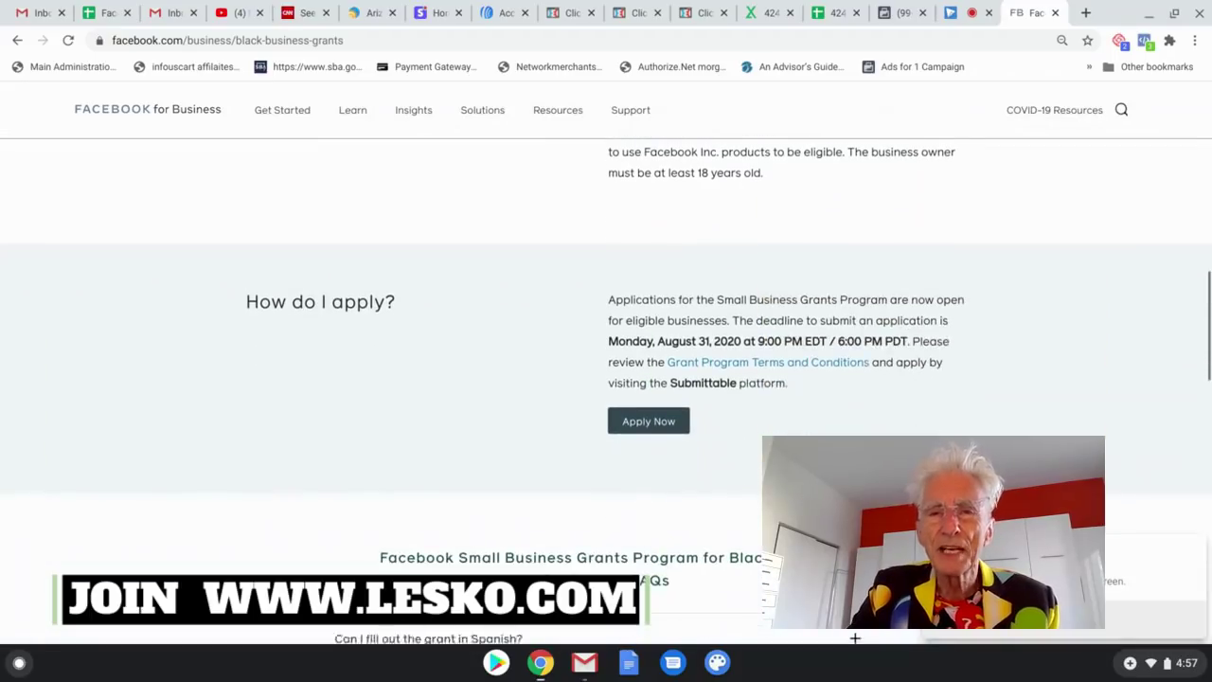
pyautogui.scroll(3, 606, 379)
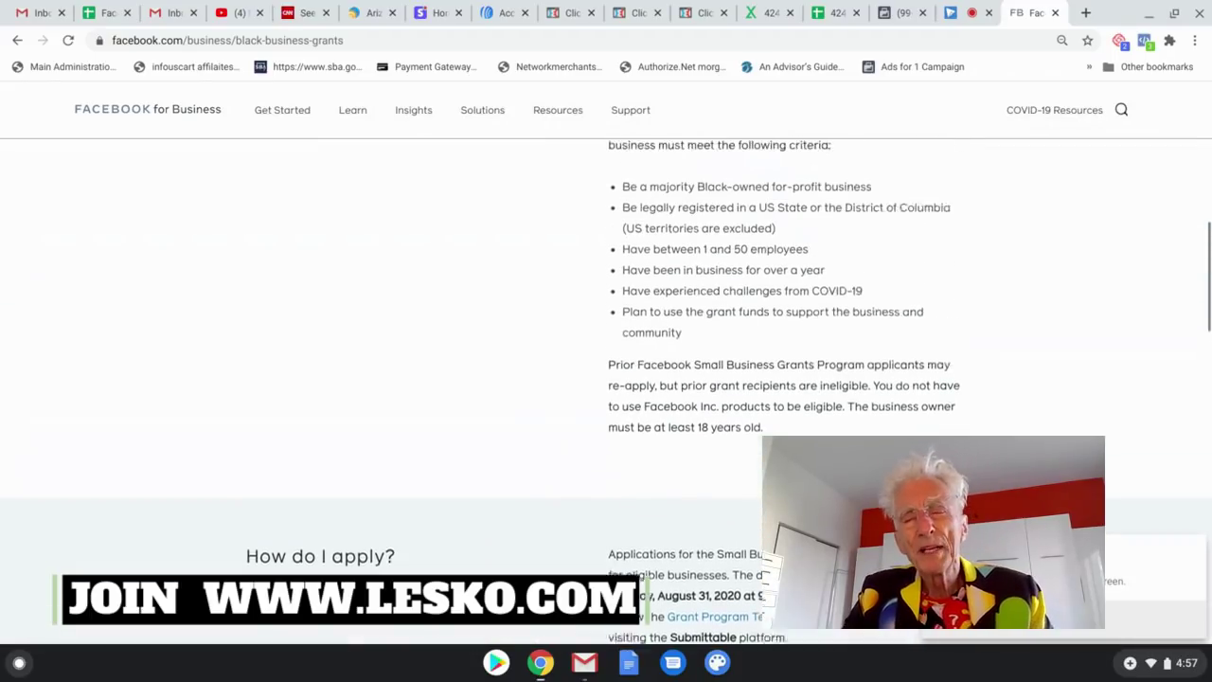
pyautogui.scroll(1, 606, 378)
pyautogui.scroll(1, 606, 378)
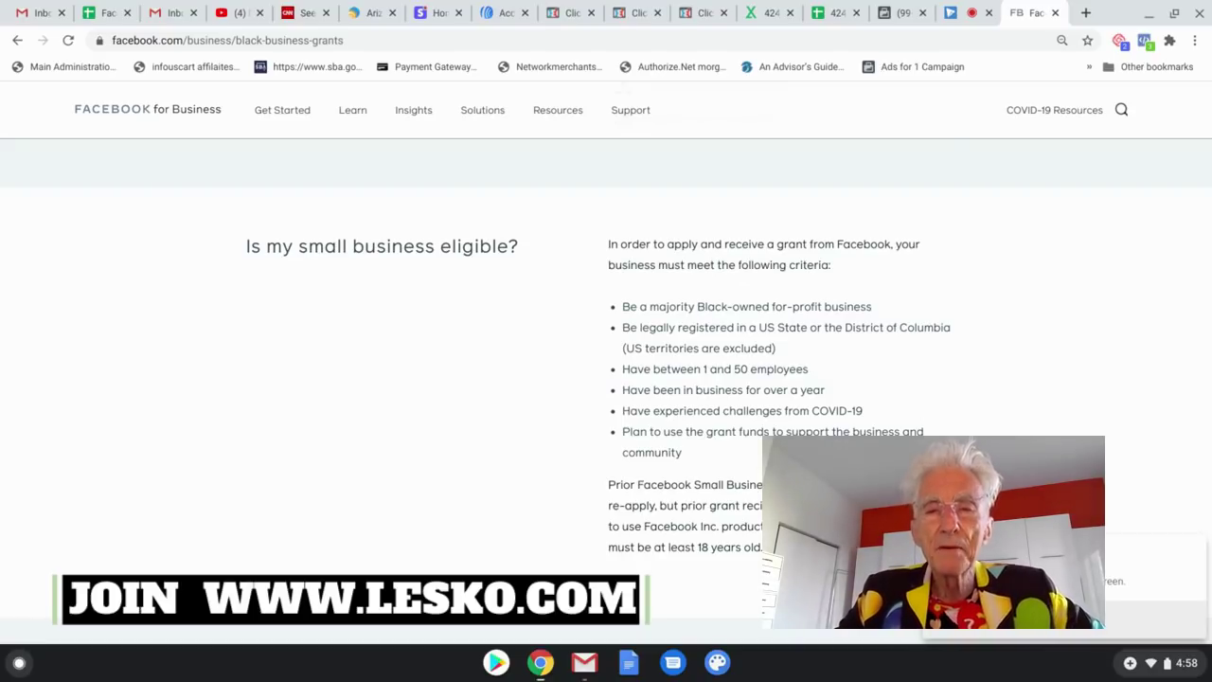
pyautogui.scroll(-3, 606, 379)
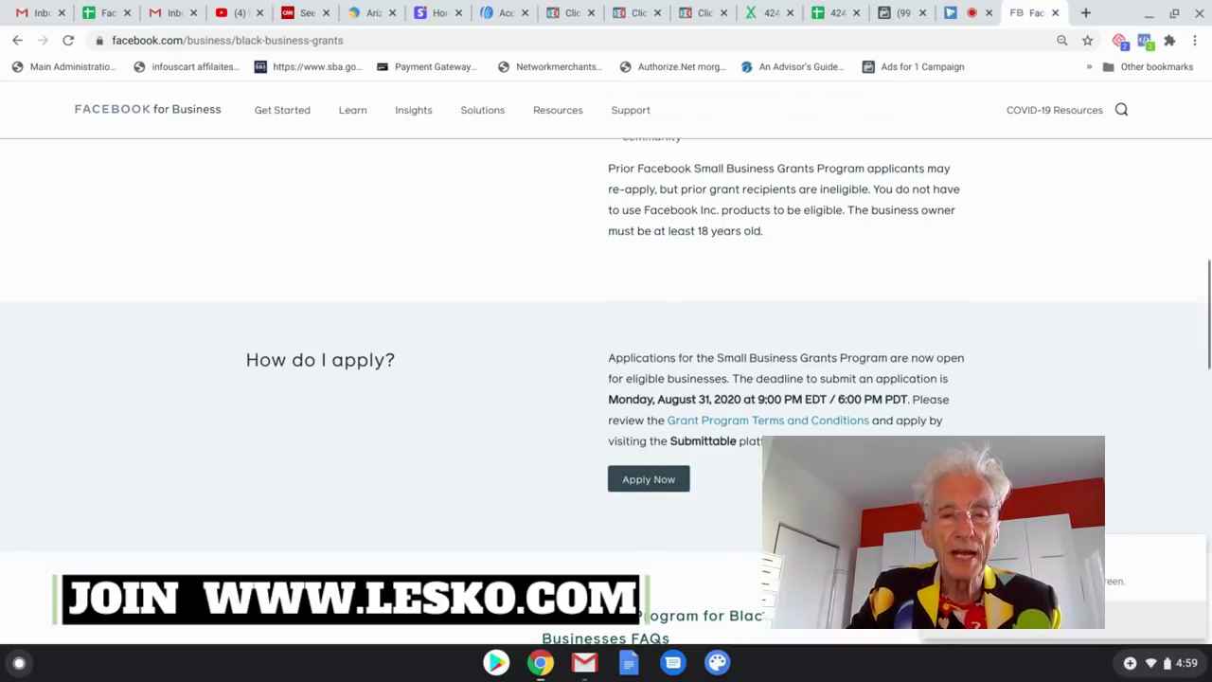
# Step: Expand the FAQ entry "How much is the grant value?" and read its answer
pyautogui.scroll(-6, 1163, 292)
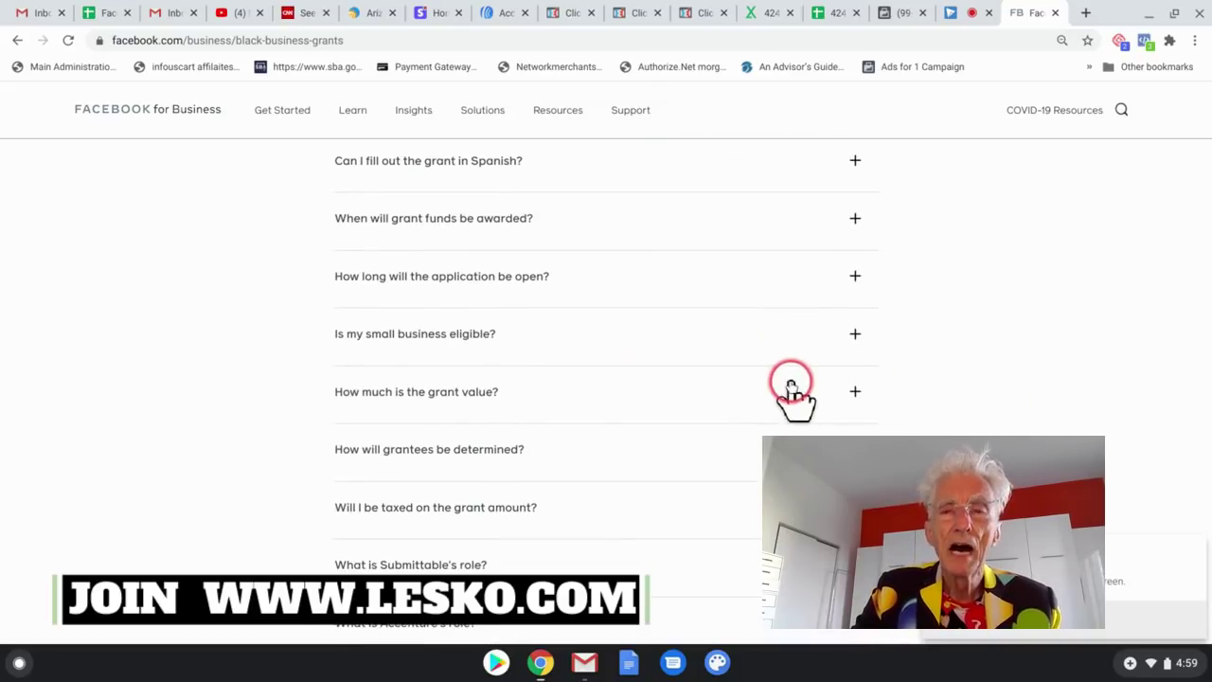
pyautogui.click(838, 393)
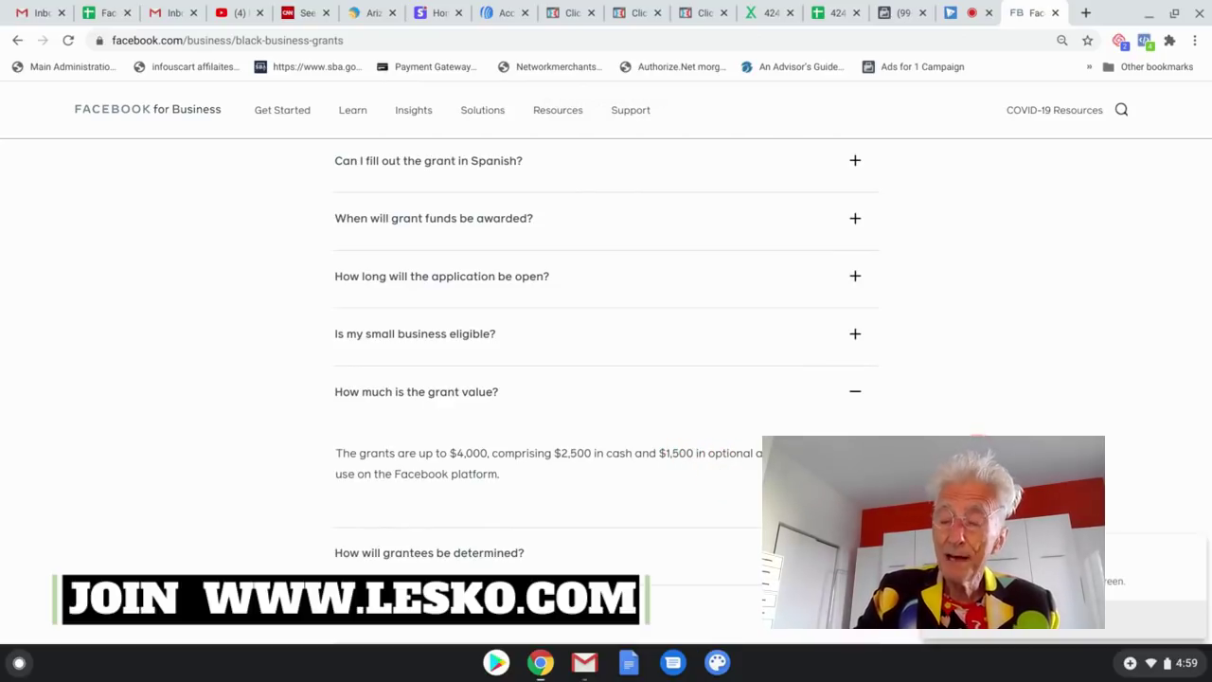
pyautogui.scroll(-1, 606, 379)
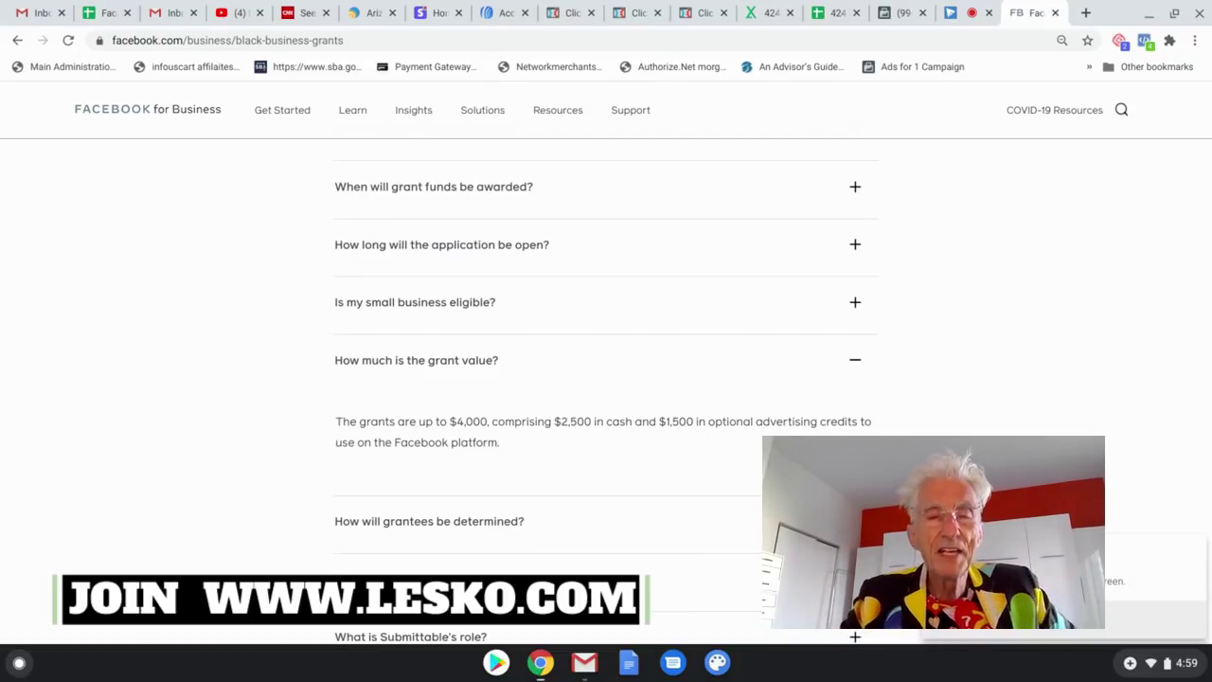
pyautogui.scroll(-3, 606, 379)
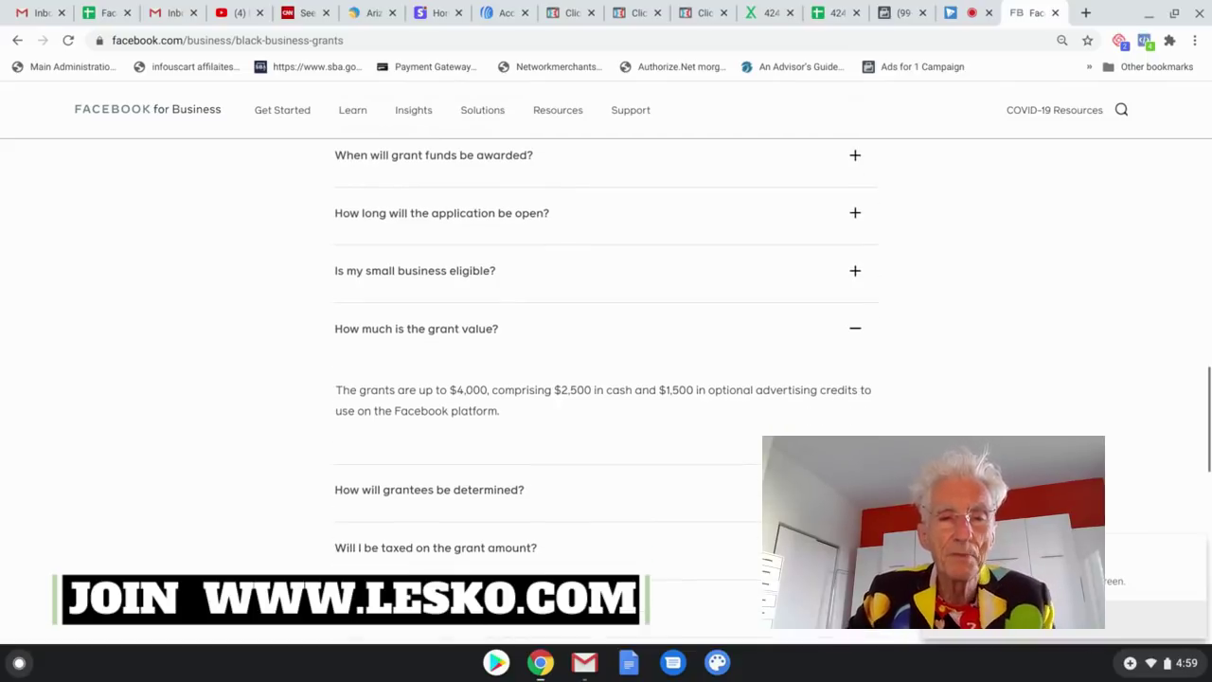
pyautogui.scroll(4, 606, 378)
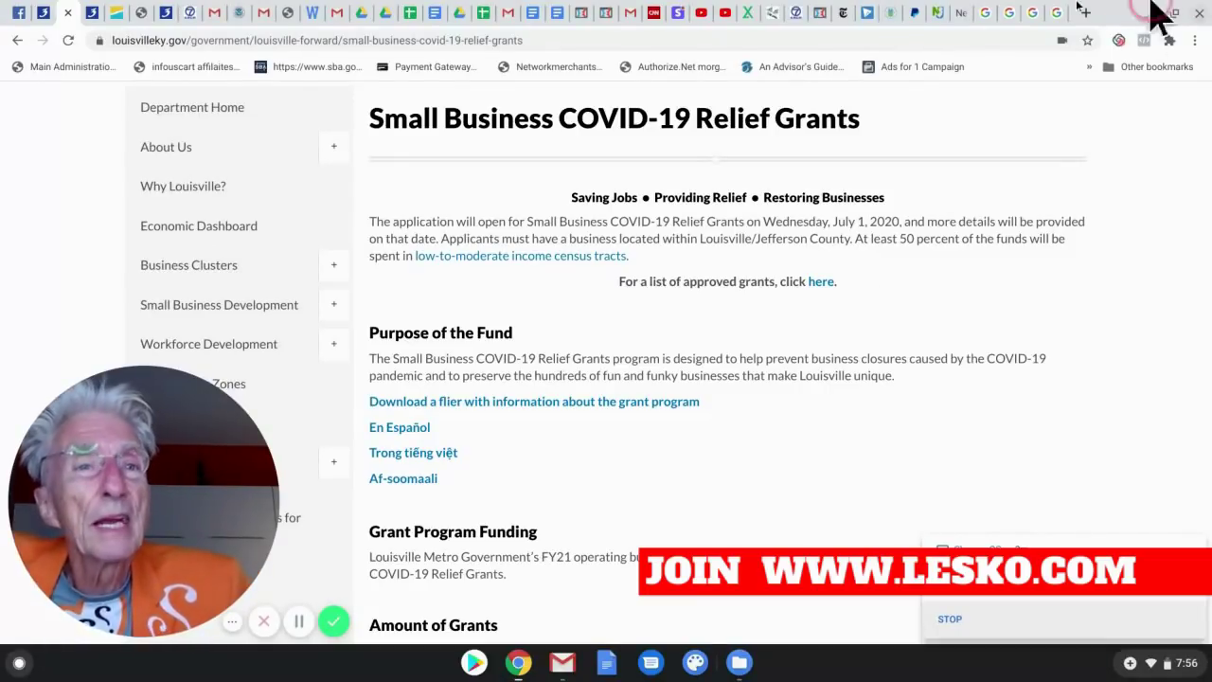
# Step: Switch to the unfiltered Google results for "covid business grants illinois" and examine the query and listings
pyautogui.click(987, 16)
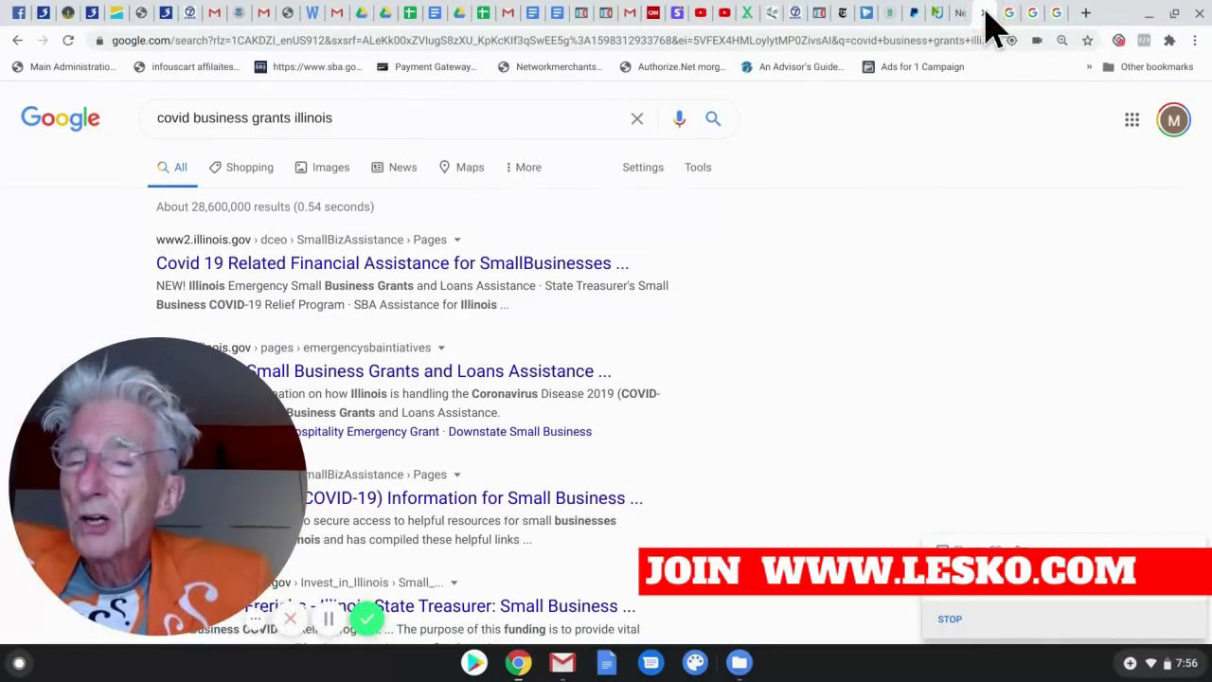
pyautogui.click(188, 121)
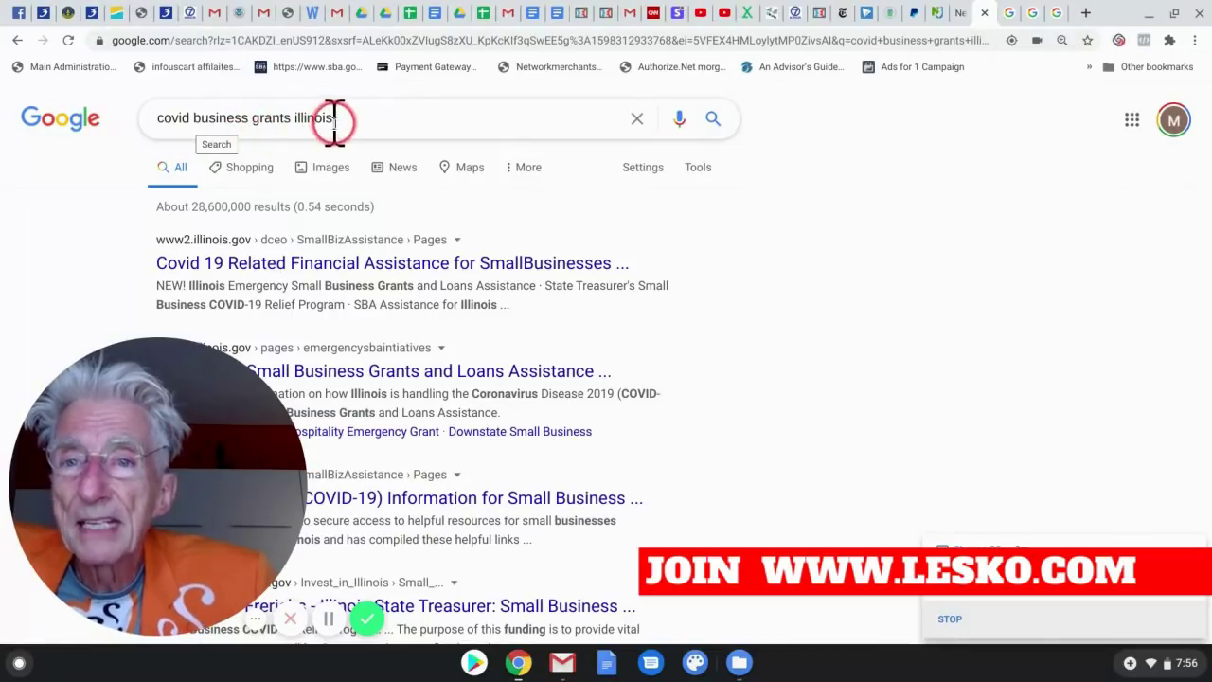
pyautogui.click(671, 287)
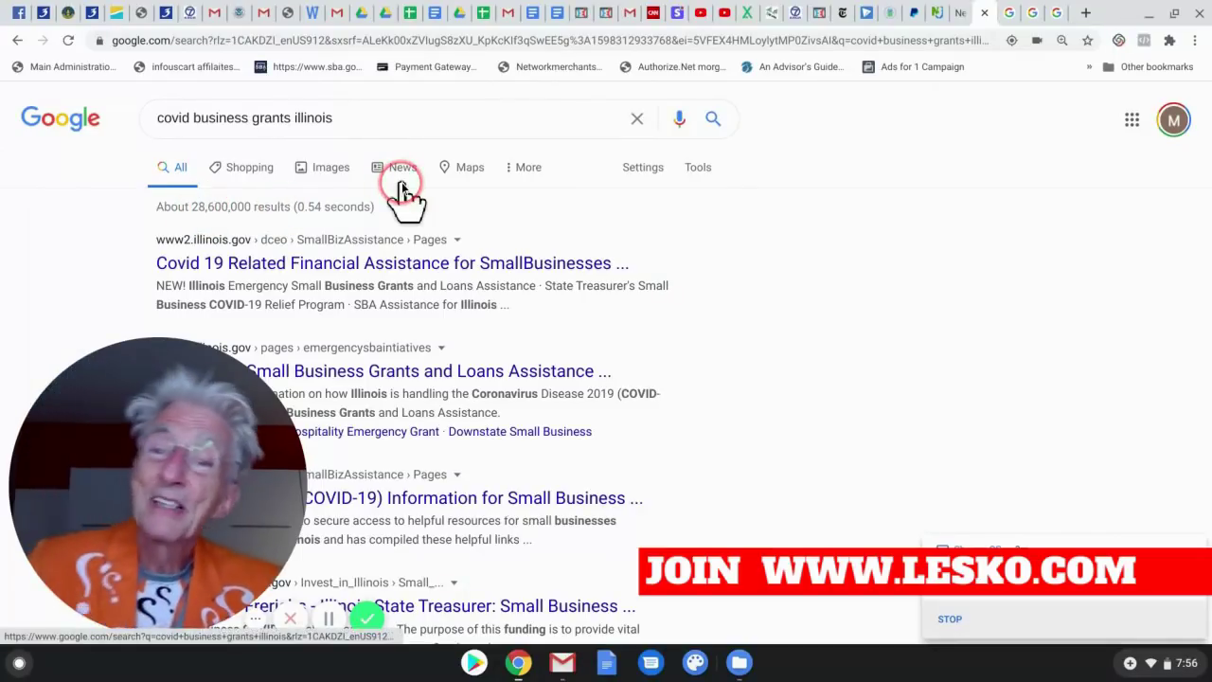
# Step: From the past-month results for "covid business grants illinois", open Advanced Search and examine its last update filter
pyautogui.click(1008, 17)
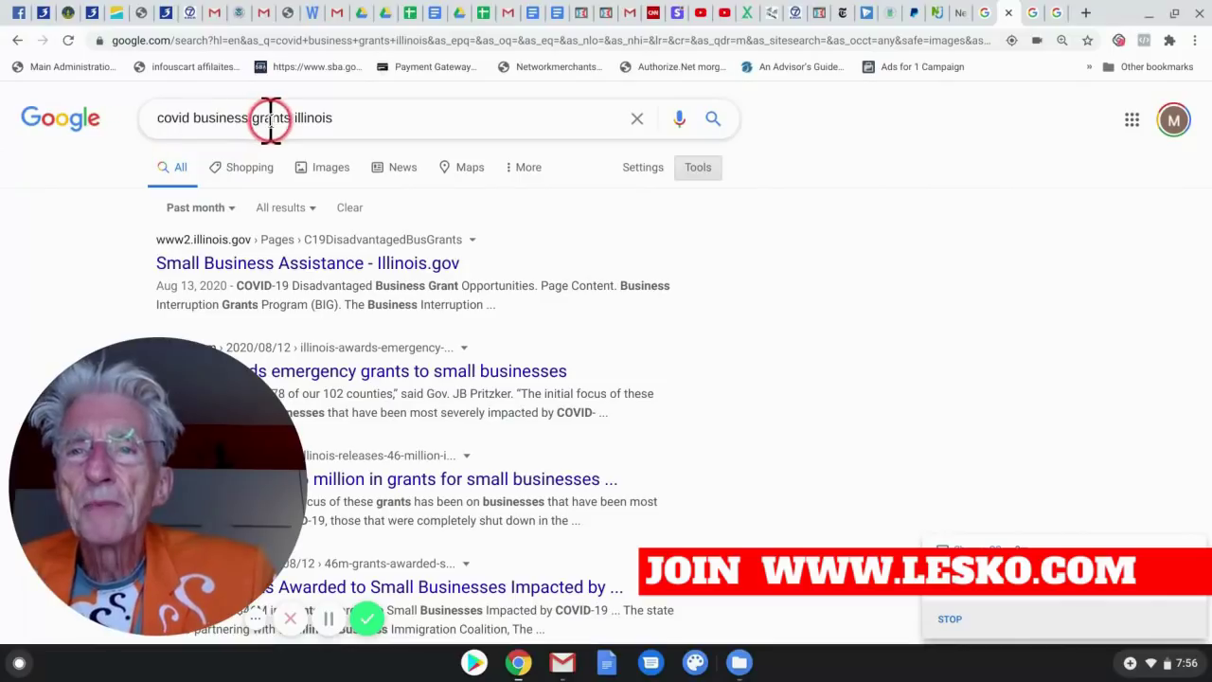
pyautogui.click(643, 171)
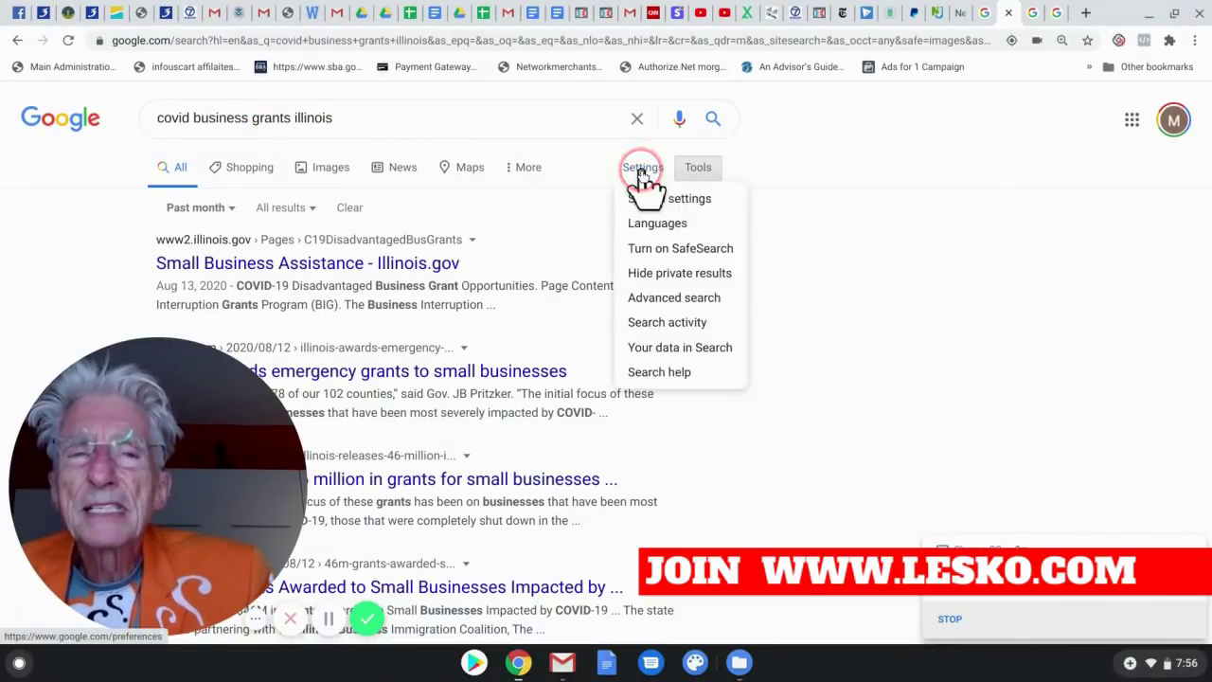
pyautogui.click(649, 297)
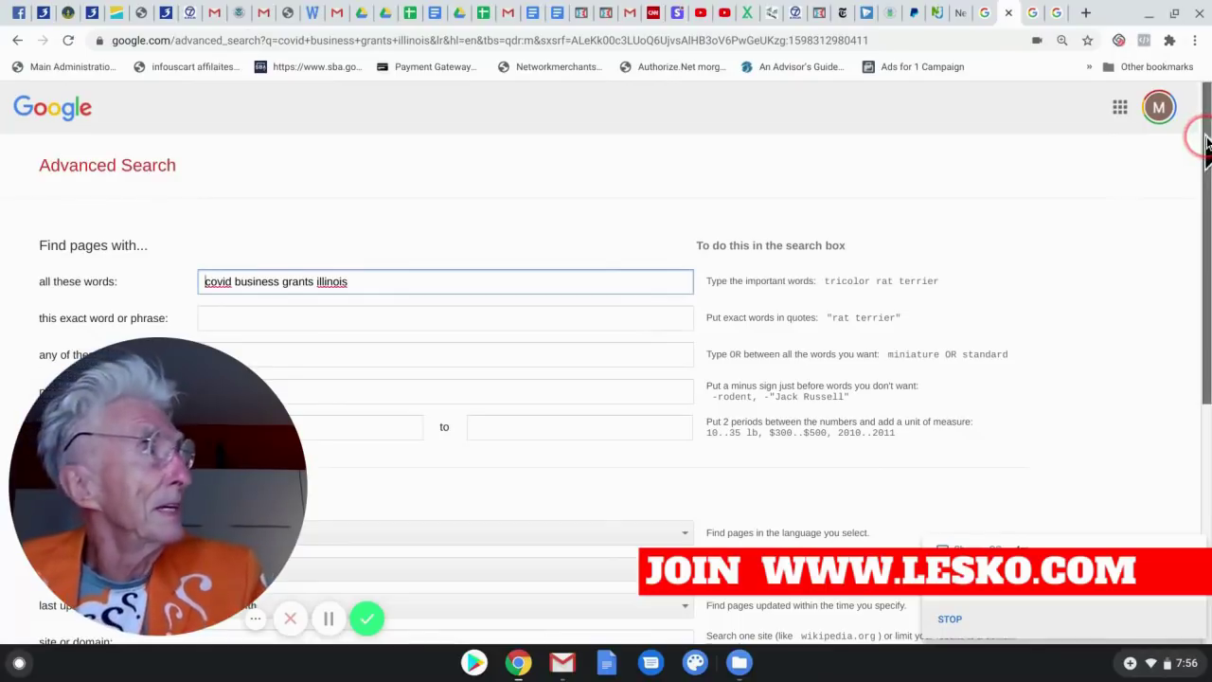
pyautogui.moveTo(1206, 142); pyautogui.dragTo(1206, 324)
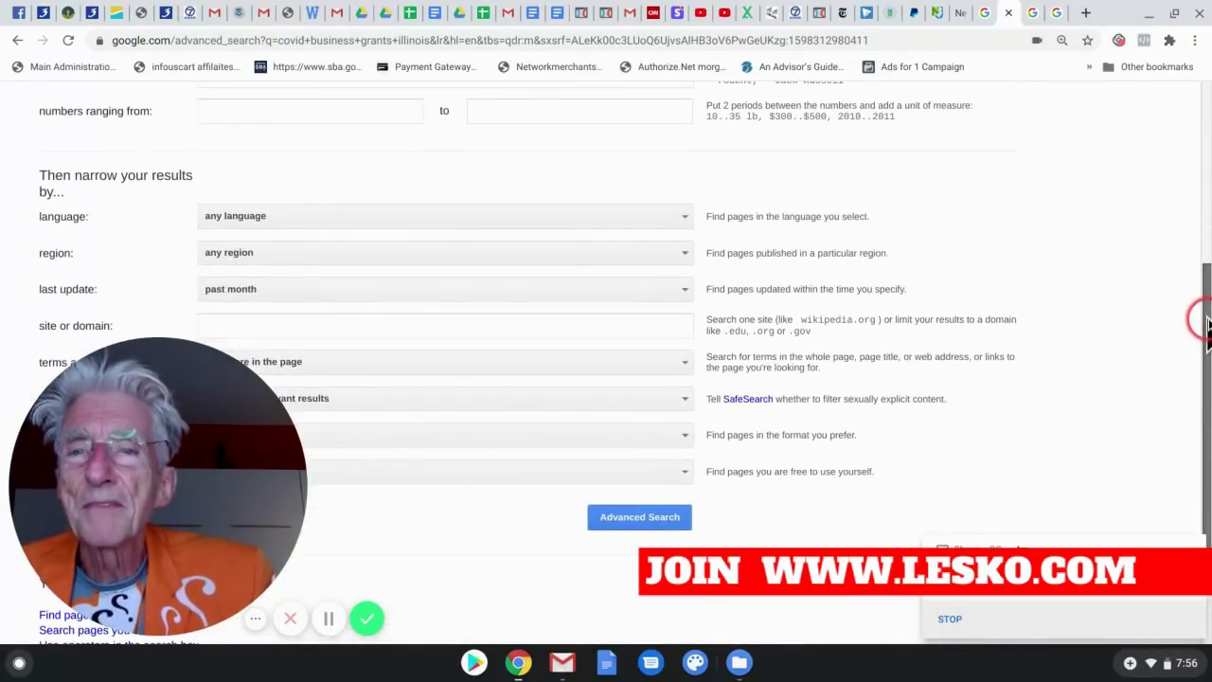
# Step: Check the Google results for "Covid business relief illinois" and switch to the Google Alerts page
pyautogui.click(1039, 19)
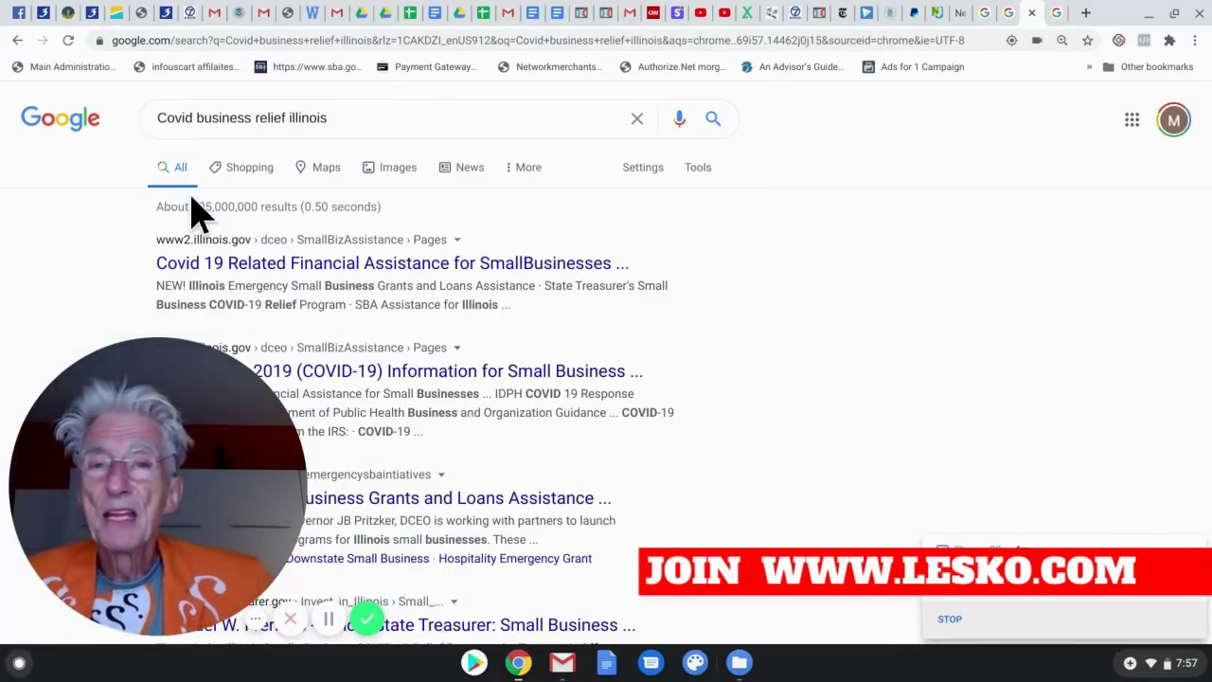
pyautogui.click(1058, 17)
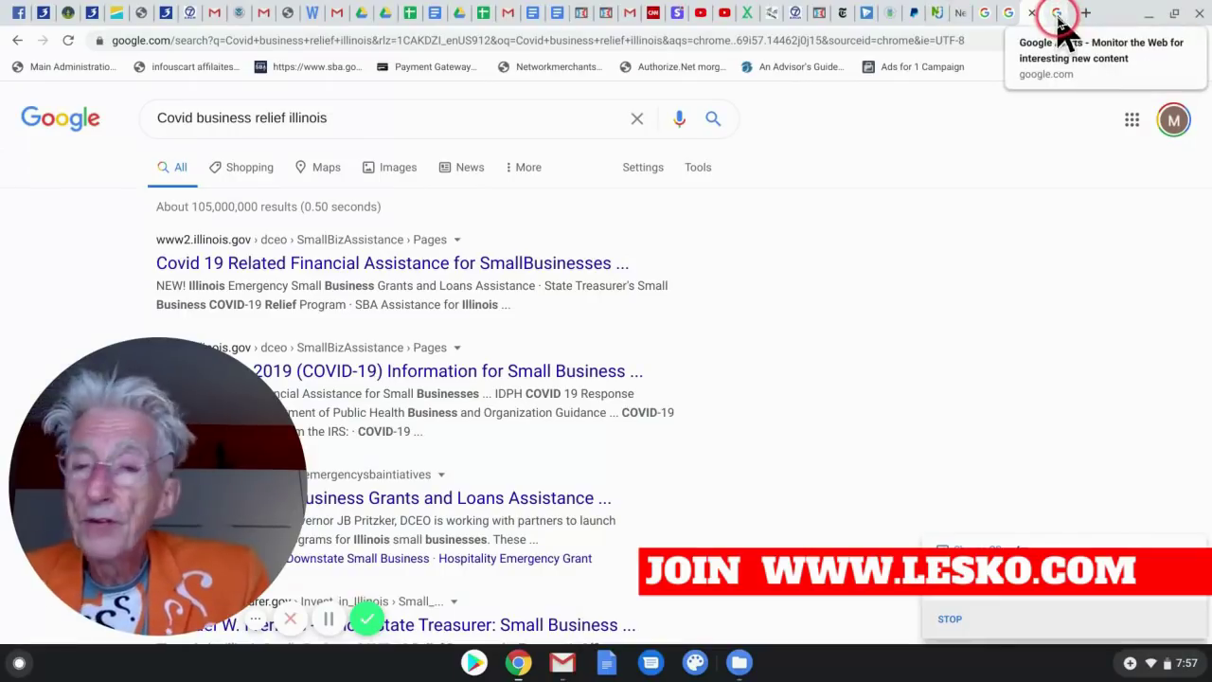
pyautogui.click(1058, 17)
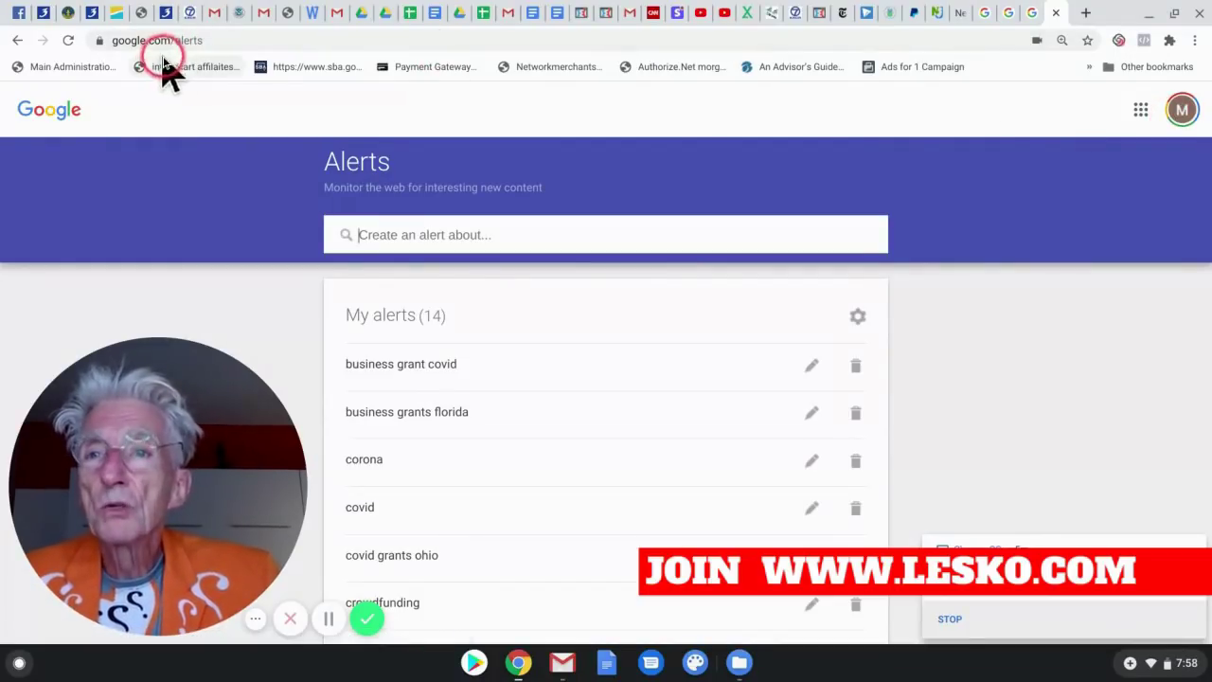
# Step: Enter "covid business grants" as the topic of a new alert
pyautogui.click(427, 230)
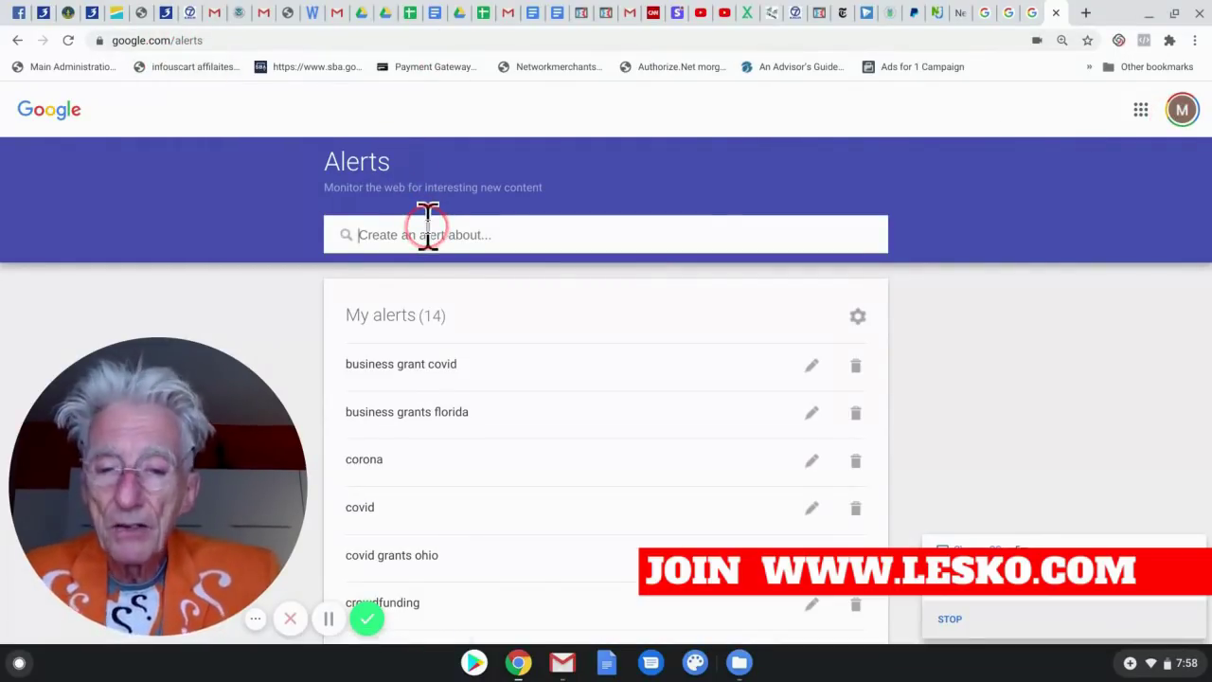
pyautogui.write('co')
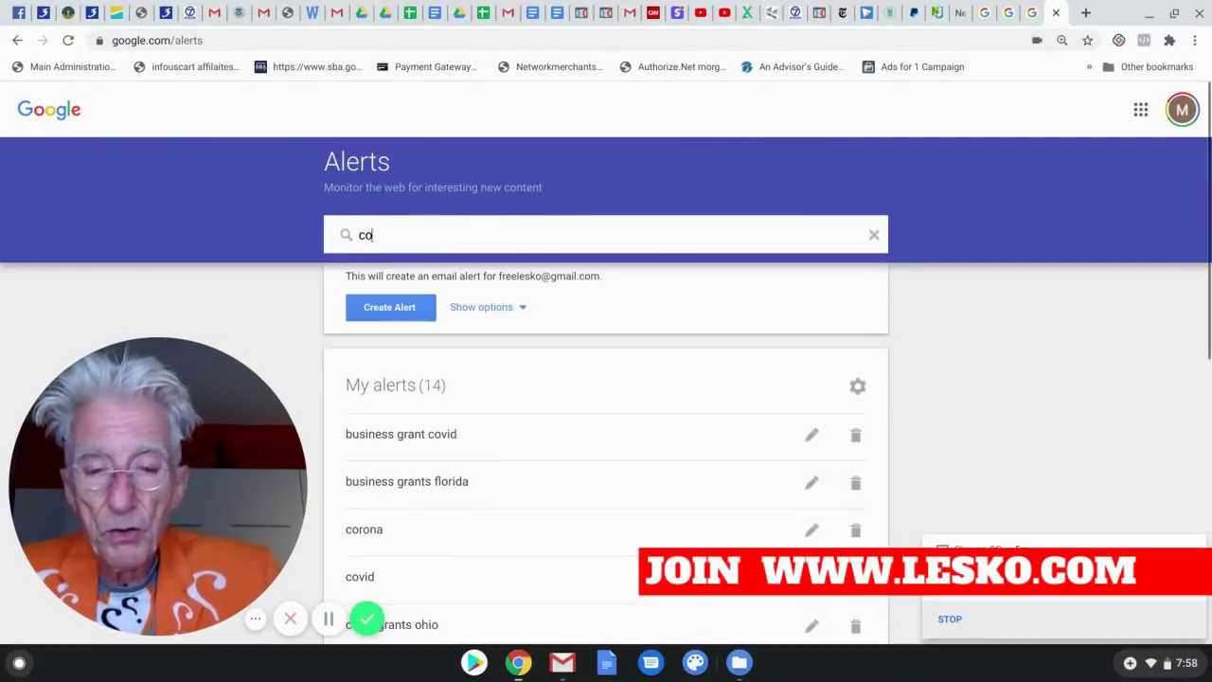
pyautogui.write('vid ')
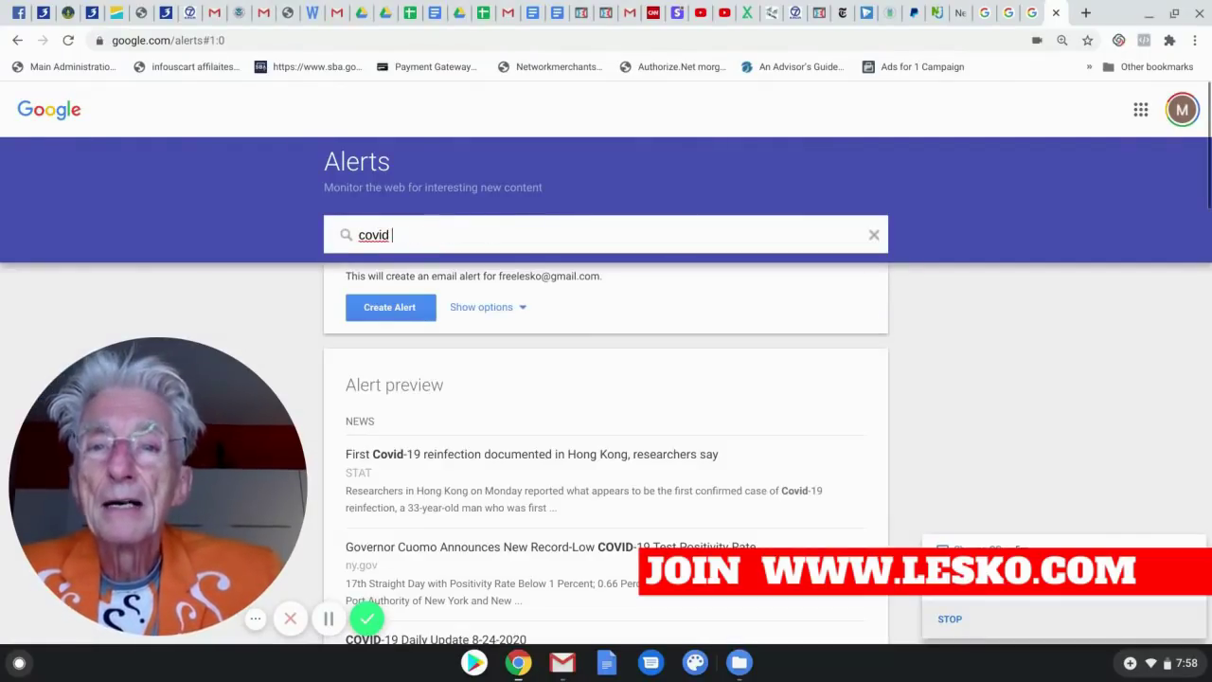
pyautogui.write('busin')
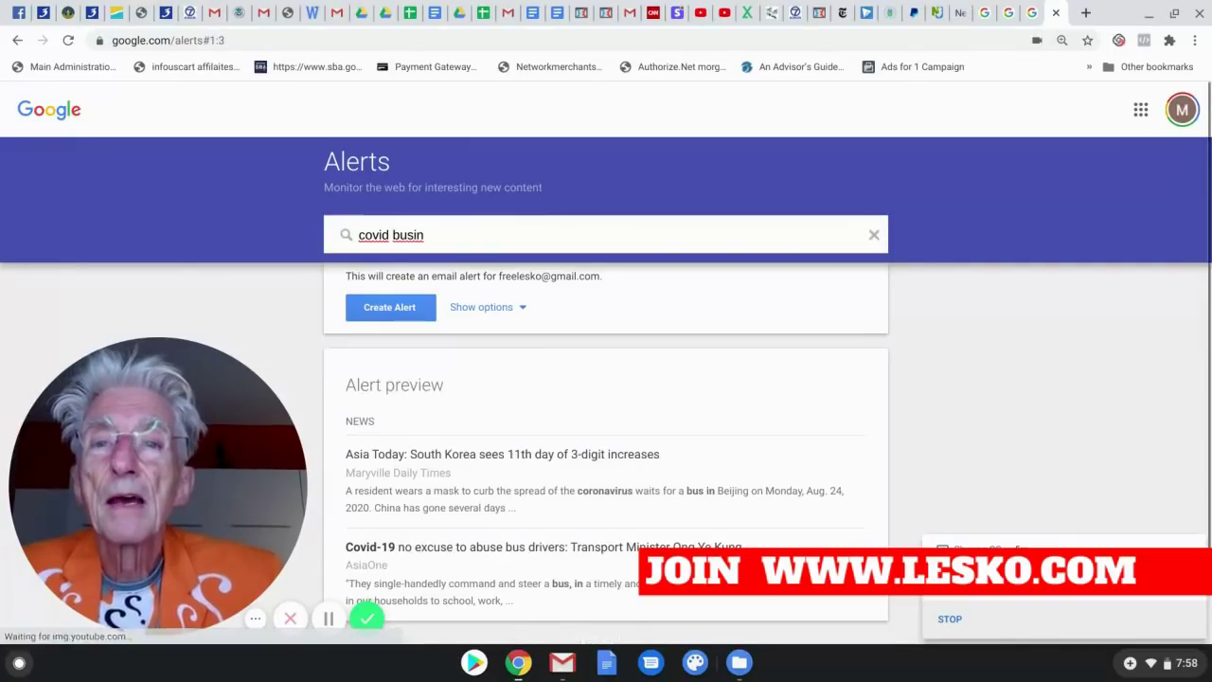
pyautogui.write('ess grantr')
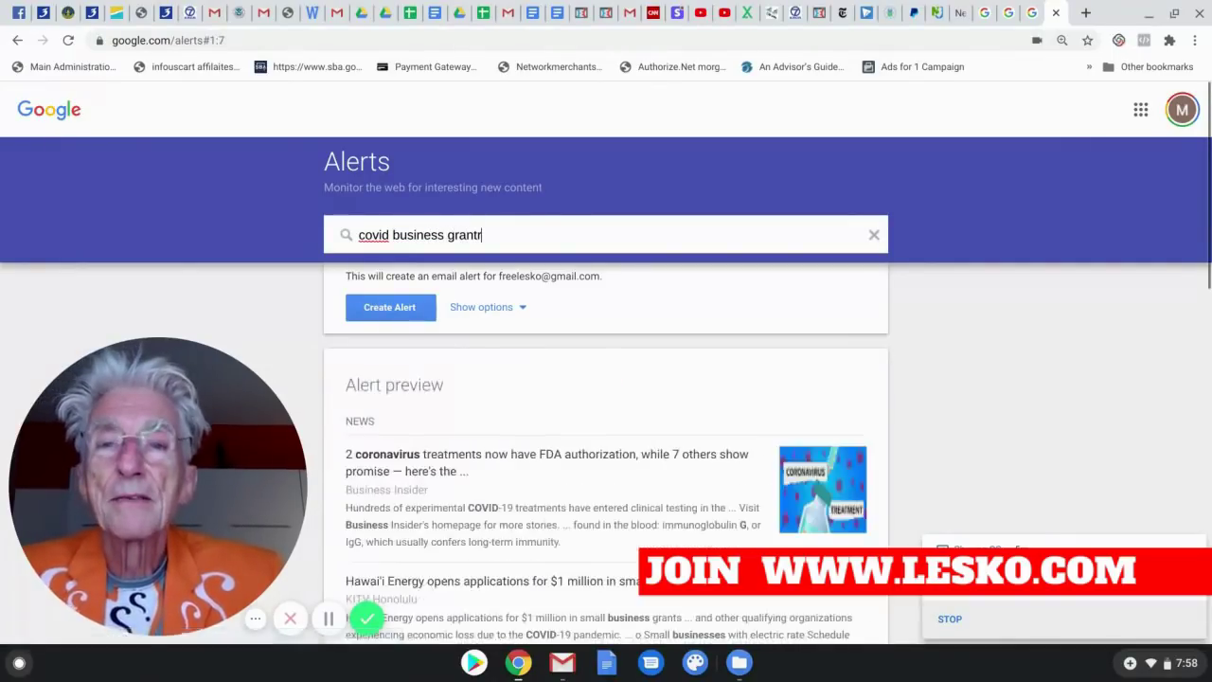
pyautogui.press('BackSpace')
pyautogui.write('s')
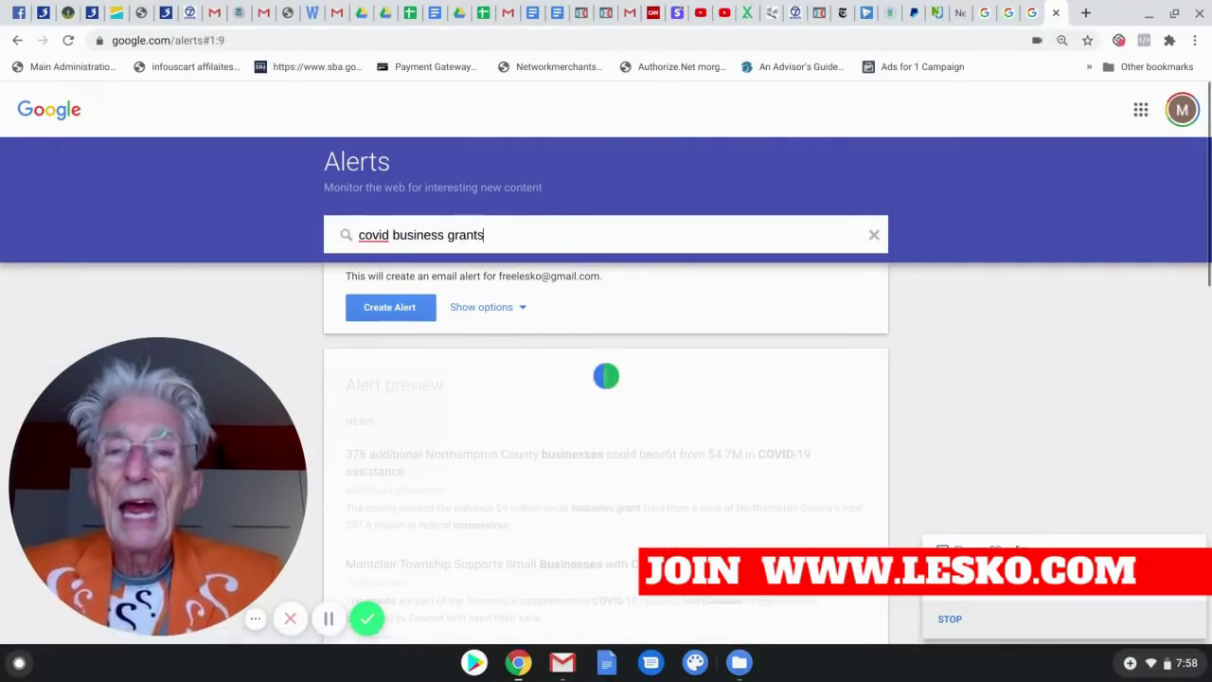
pyautogui.click(388, 310)
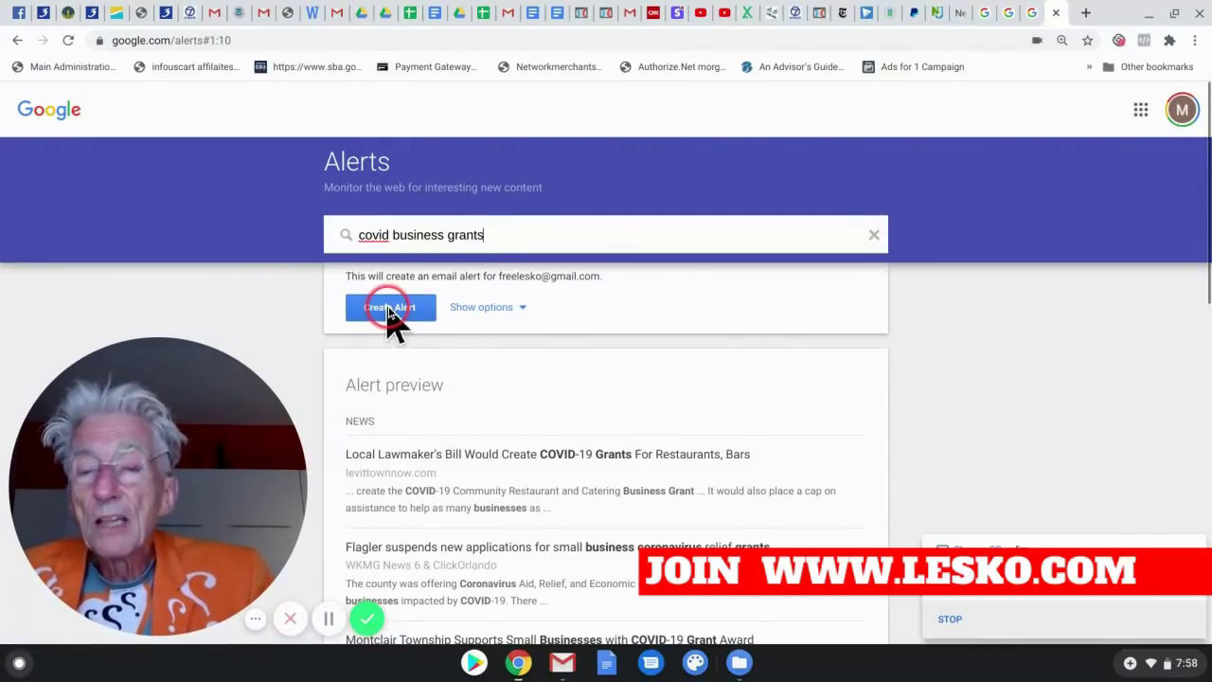
# Step: Show the alert's options and extend its topic to "covid business grants illinois"
pyautogui.click(525, 311)
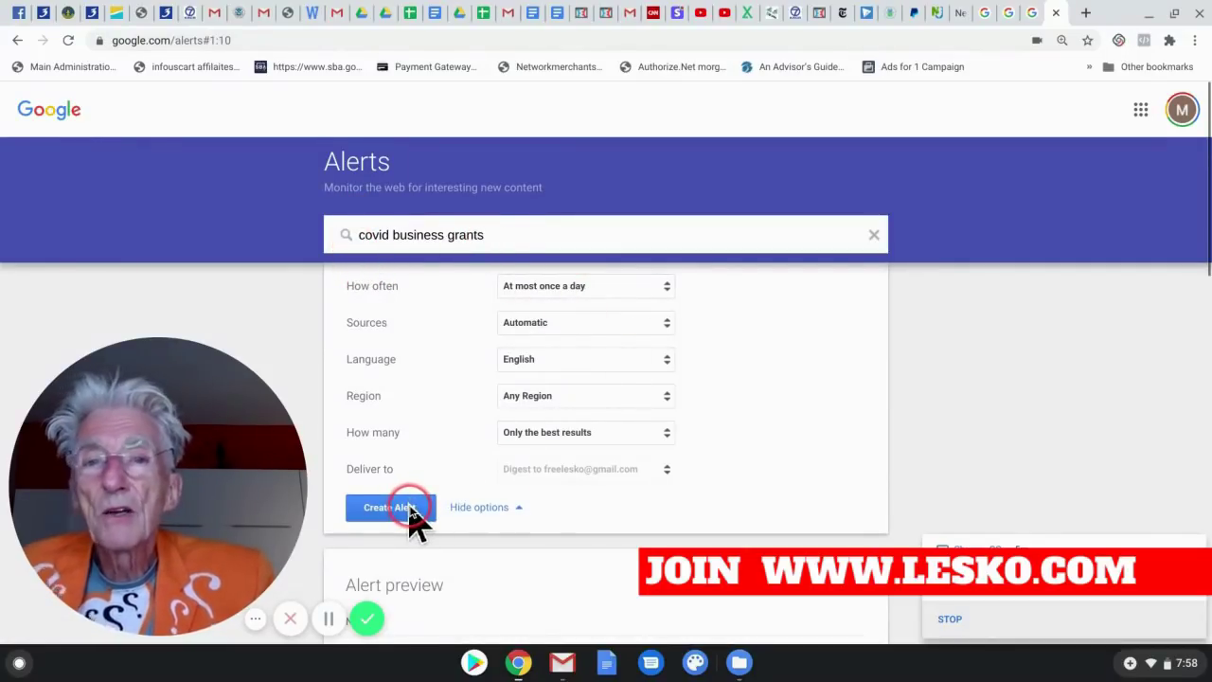
pyautogui.click(473, 246)
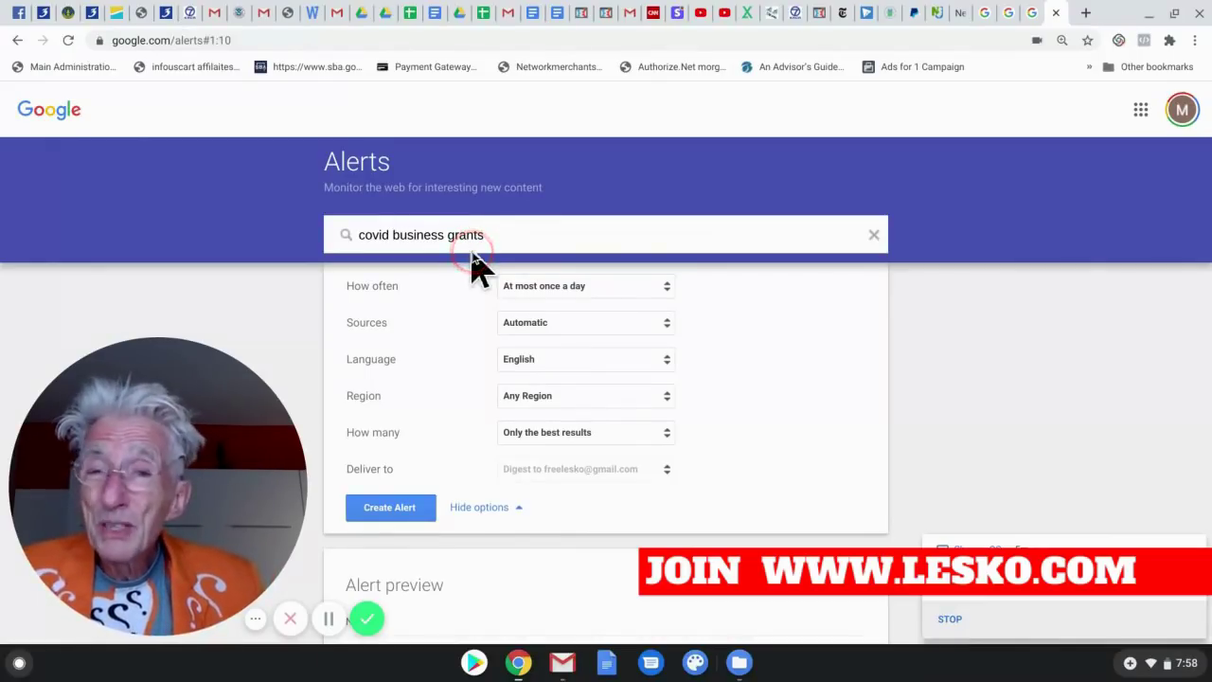
pyautogui.click(473, 237)
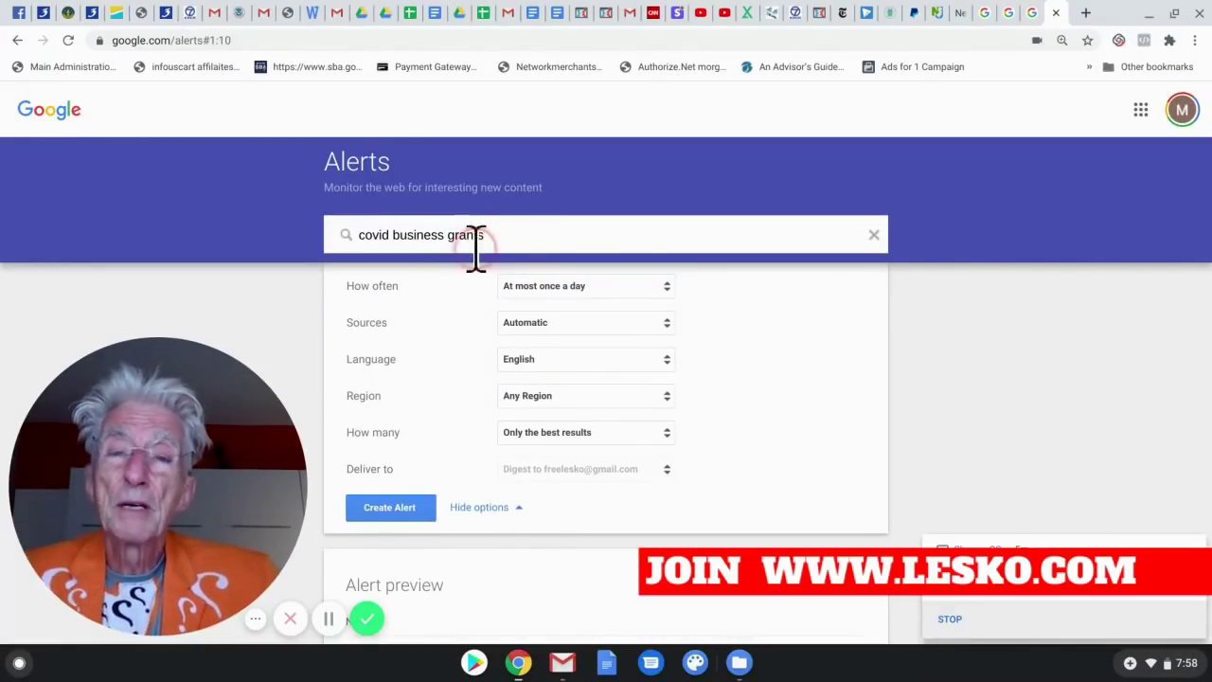
pyautogui.write('illinoi')
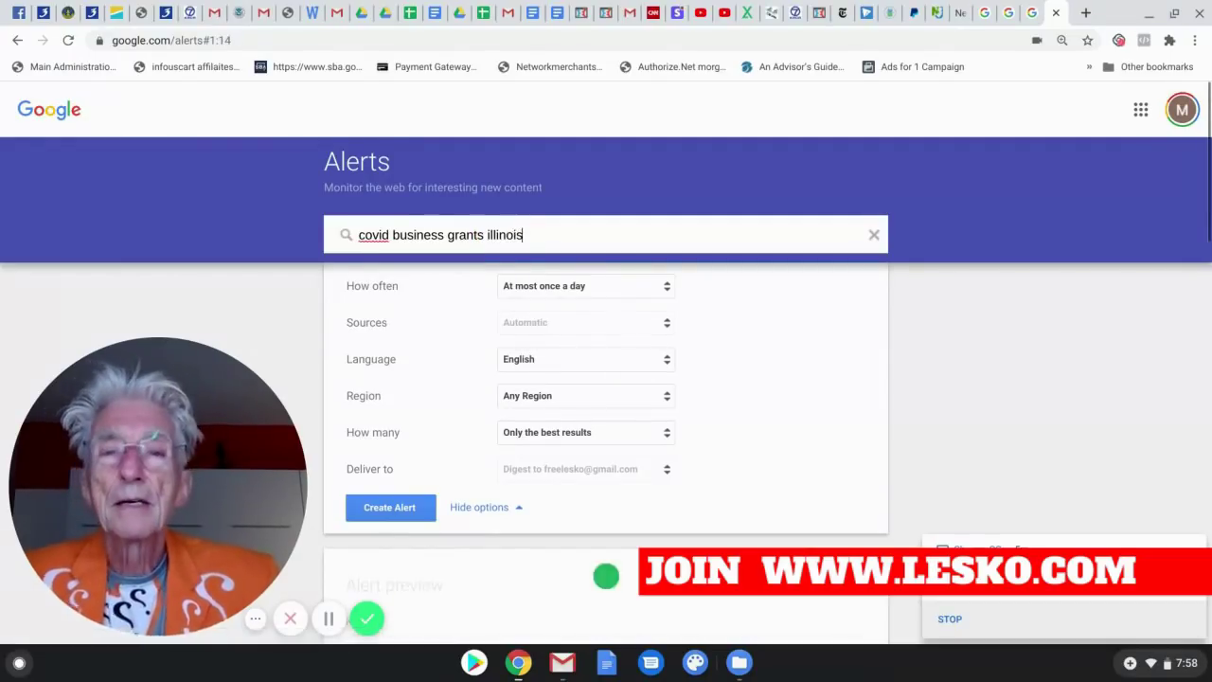
pyautogui.write('s')
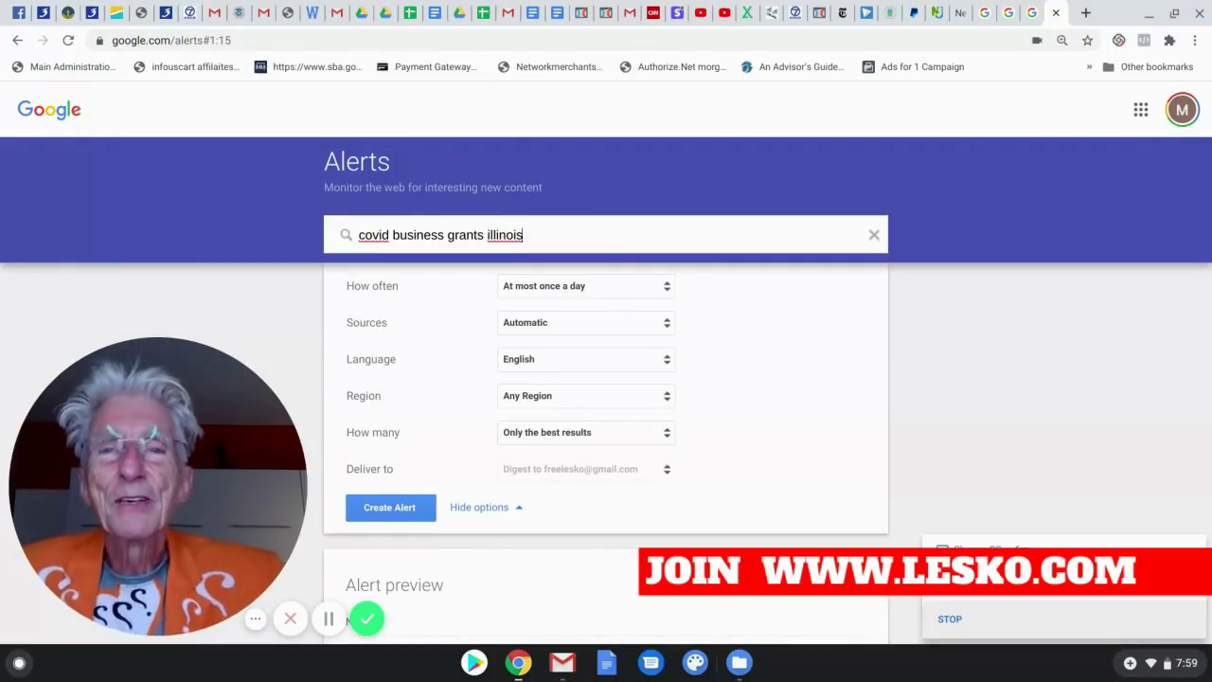
# Step: Retype the state name "illinois" at the end of the alert topic
pyautogui.press('BackSpace')
pyautogui.press('BackSpace')
pyautogui.press('BackSpace')
pyautogui.press('BackSpace')
pyautogui.press('BackSpace')
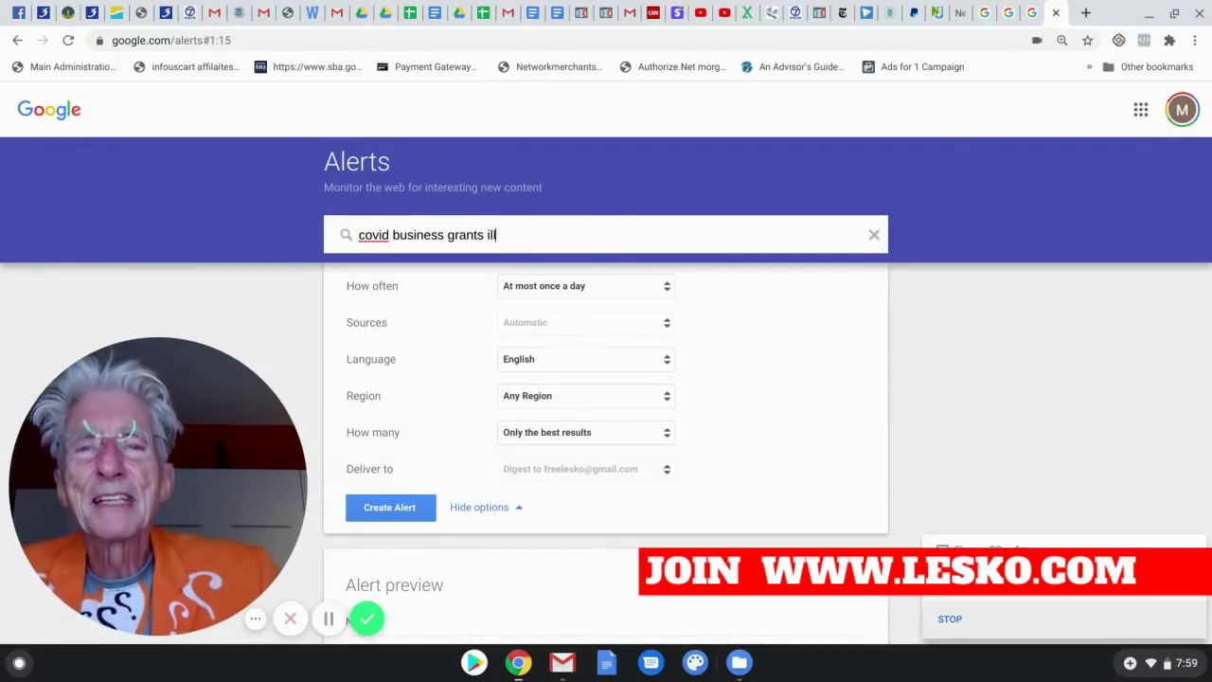
pyautogui.write('i')
pyautogui.write('npois')
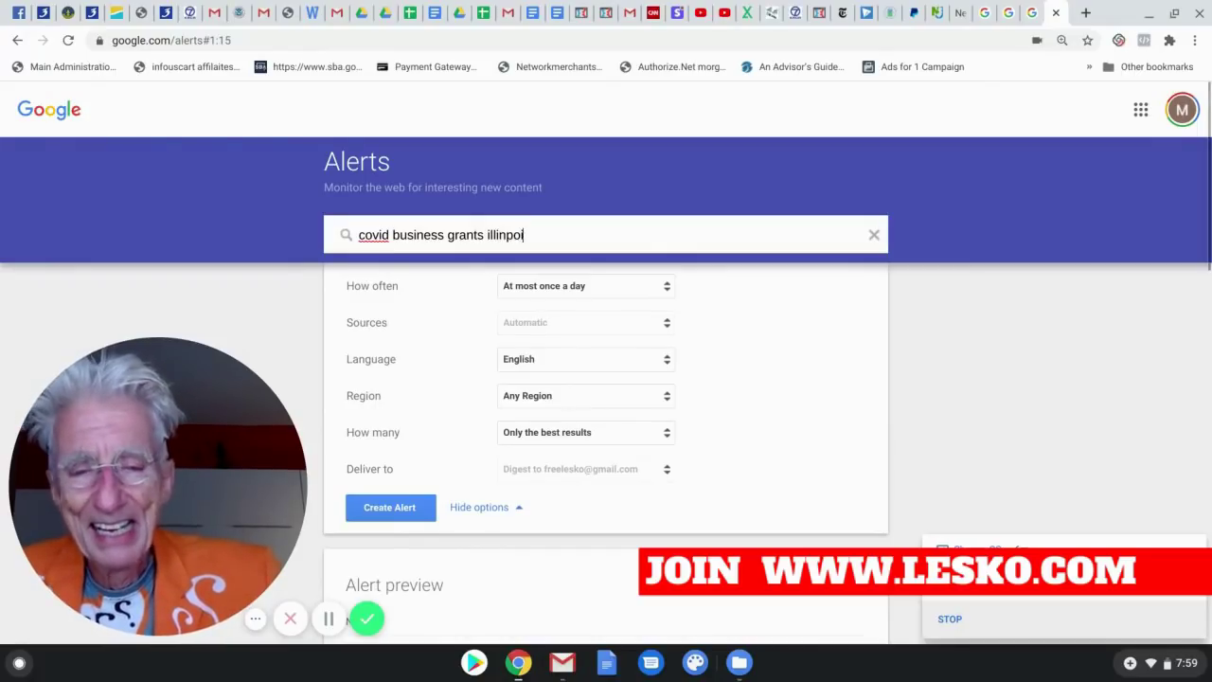
pyautogui.press('BackSpace')
pyautogui.press('BackSpace')
pyautogui.press('BackSpace')
pyautogui.press('BackSpace')
pyautogui.press('BackSpace')
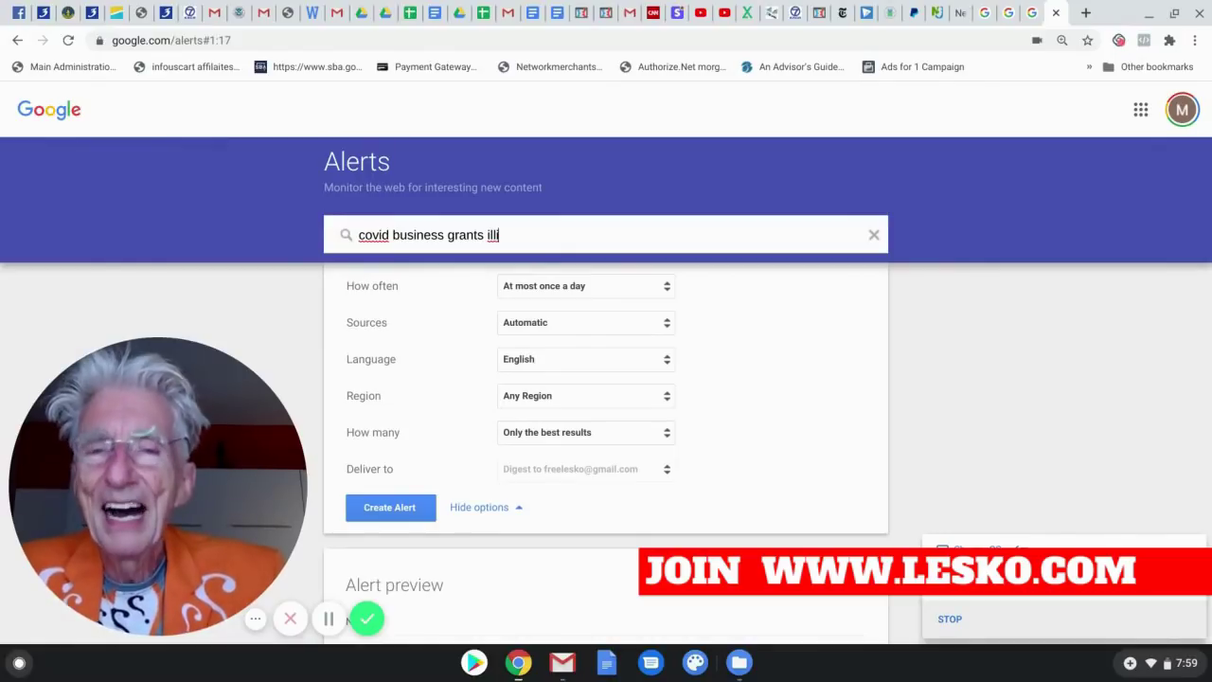
pyautogui.write('nois')
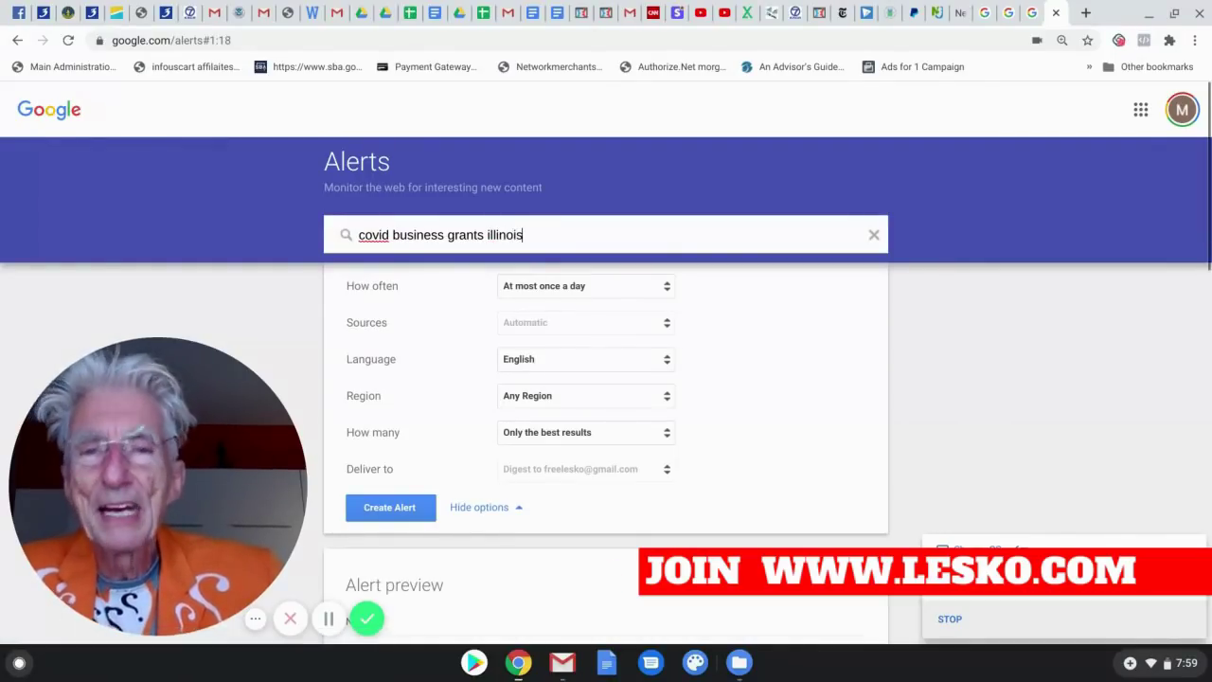